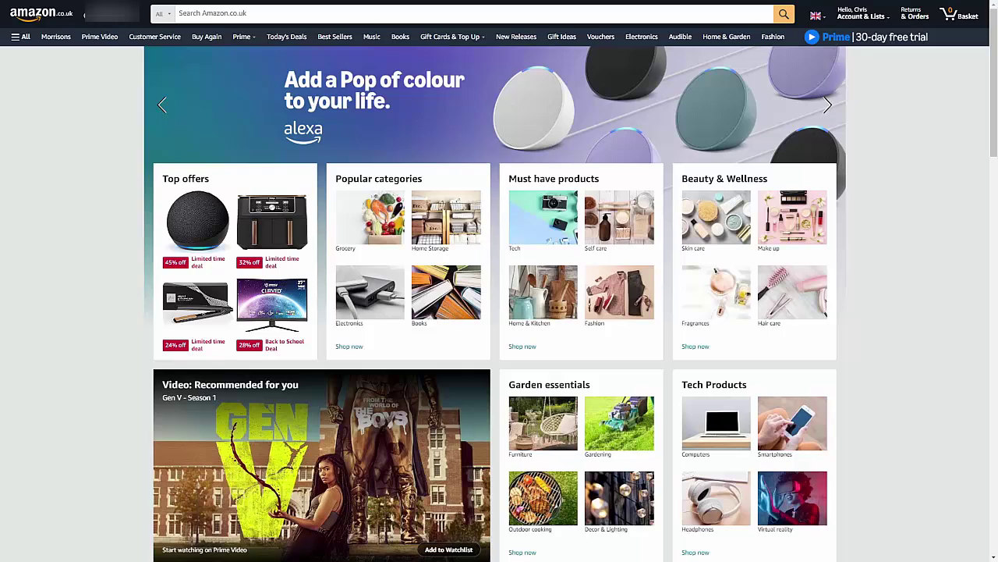
# Open the account's content and devices management page and show the registered Fire TV devices
pyautogui.moveTo(862, 16)
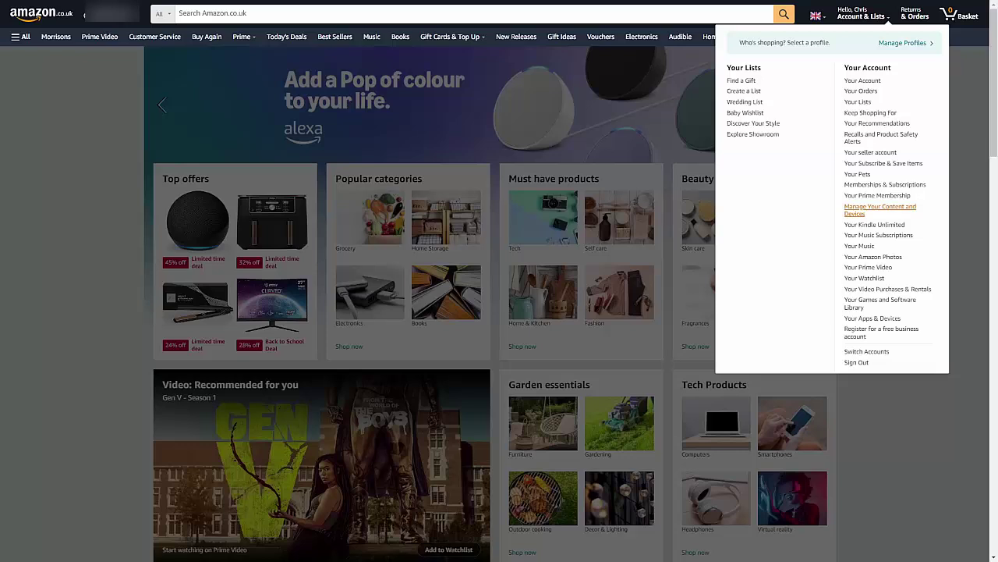
pyautogui.click(895, 212)
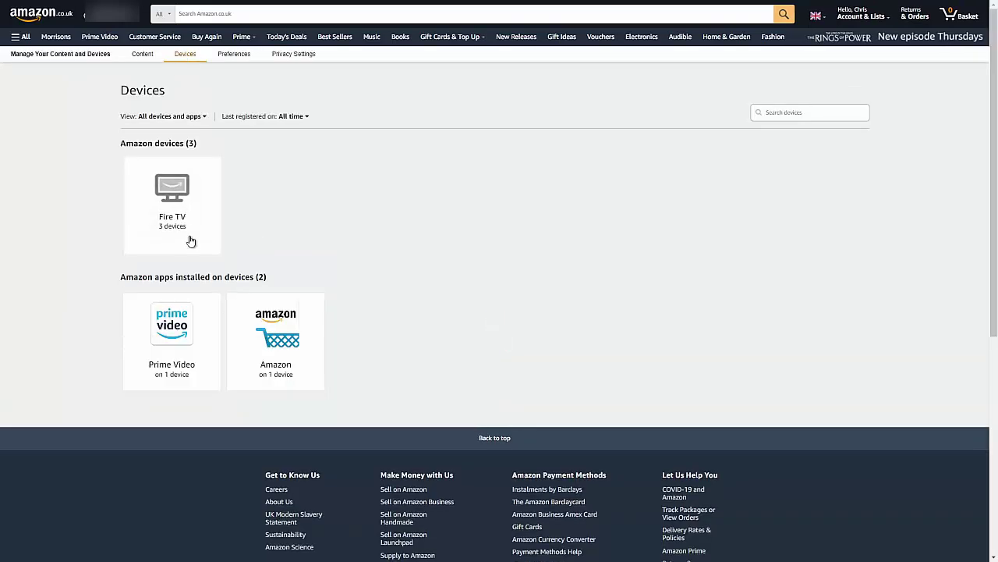
pyautogui.click(176, 195)
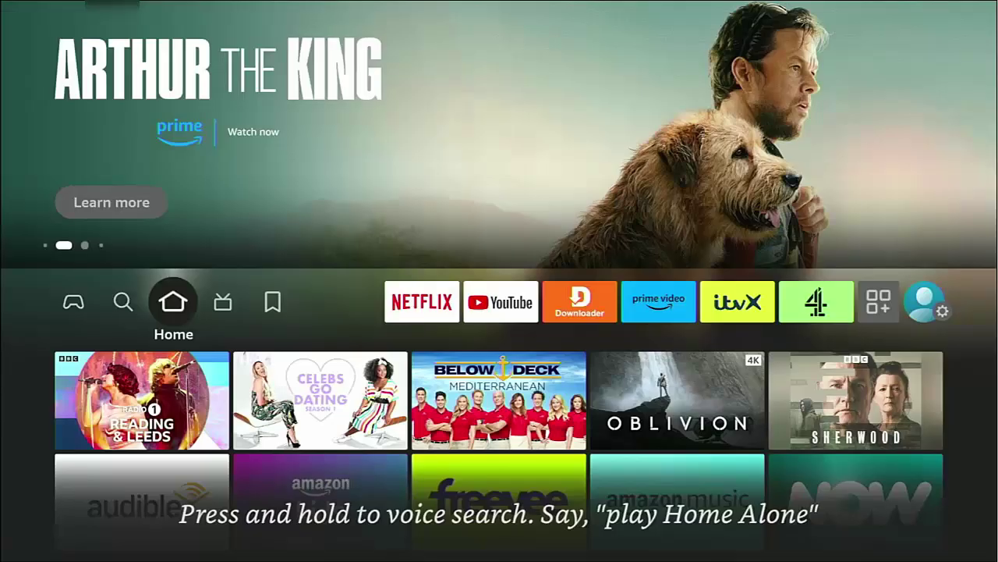
# Switch to the Fire TV home screen and go to its settings
pyautogui.press('Right')
pyautogui.press('Right')
pyautogui.press('Right')
pyautogui.press('Right')
pyautogui.press('Right')
pyautogui.press('Right')
pyautogui.press('Right')
pyautogui.press('Right')
pyautogui.press('Right')
pyautogui.press('Right')
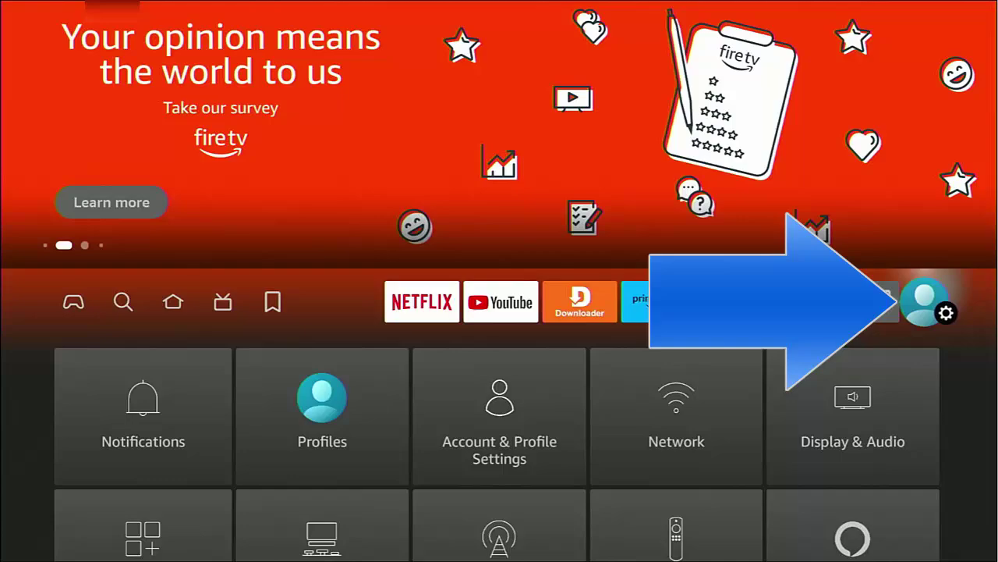
# Open the About section of the My Fire TV settings
pyautogui.press('Down')
pyautogui.press('Down')
pyautogui.press('Down')
pyautogui.press('Right')
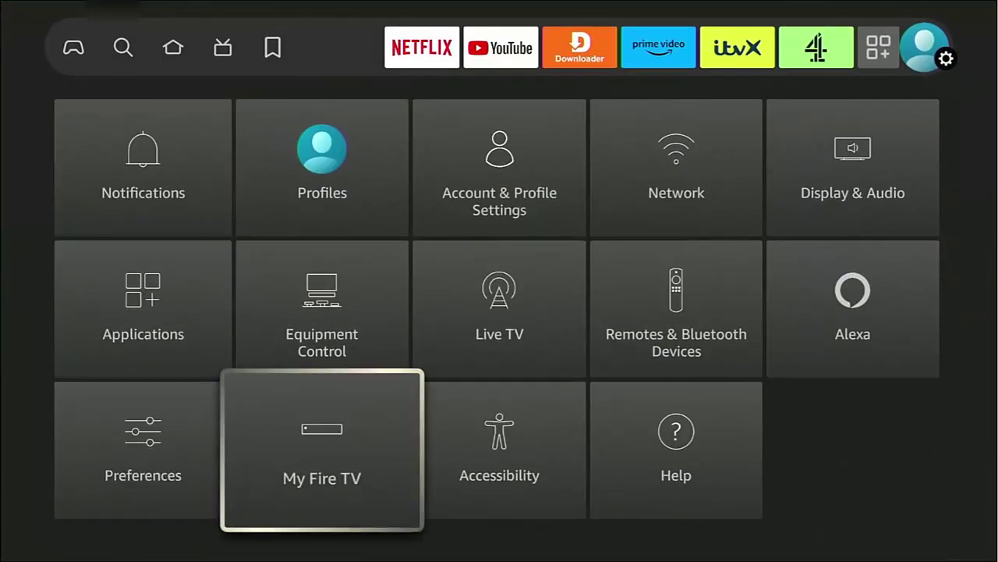
pyautogui.press('Return')
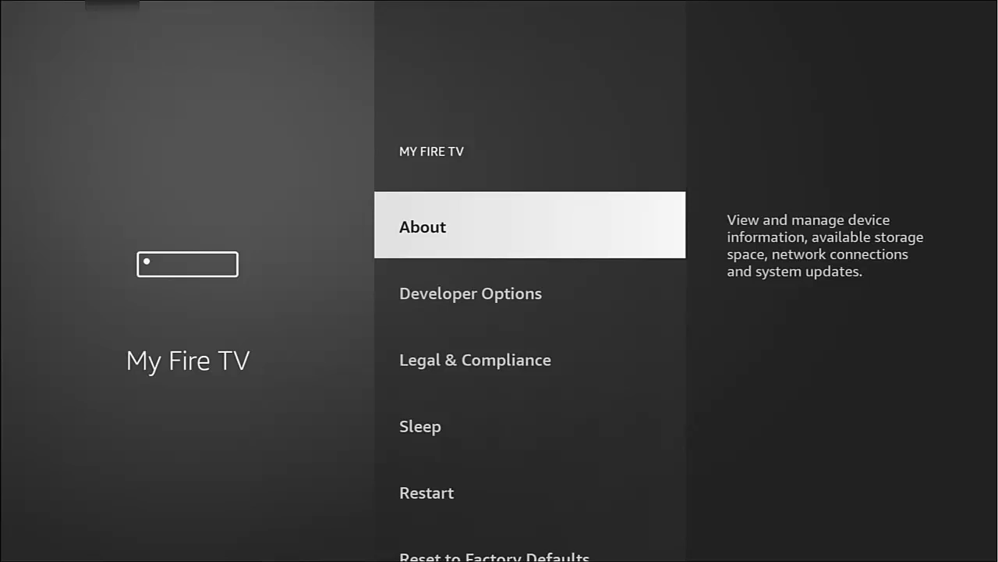
pyautogui.press('Return')
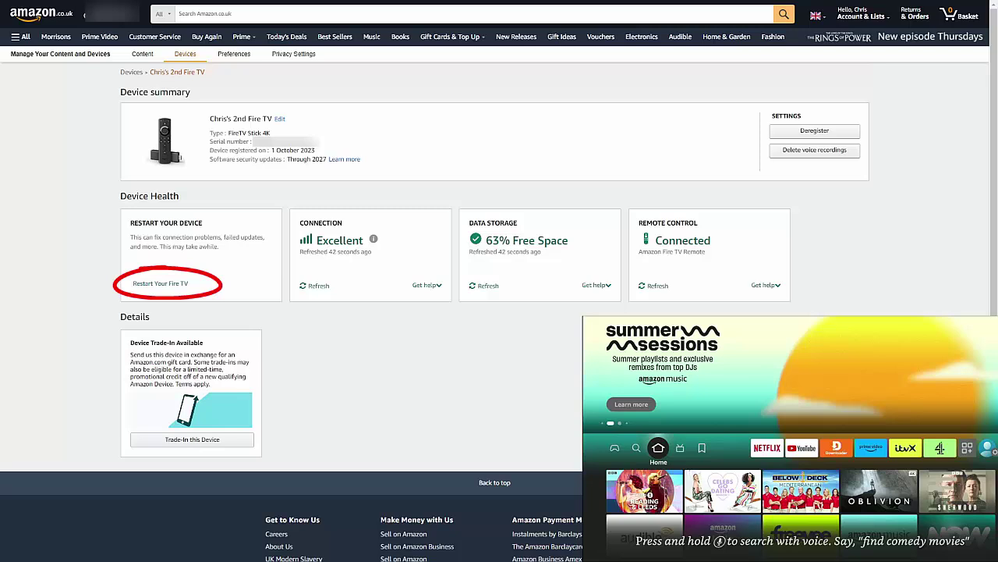
# Restart the Fire TV Stick 4K remotely from its Amazon device page and view the connection, data storage and remote control help
pyautogui.click(158, 284)
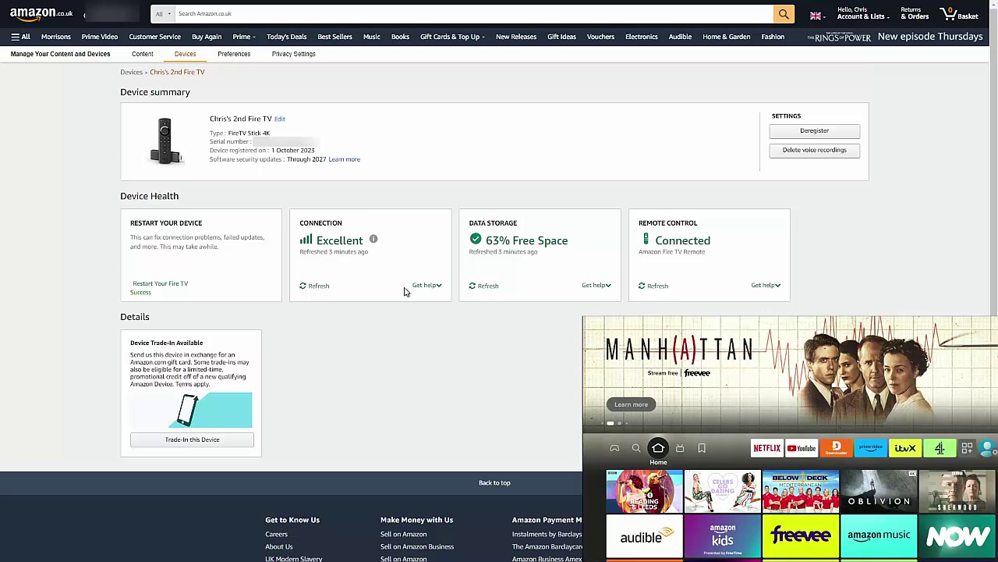
pyautogui.click(437, 287)
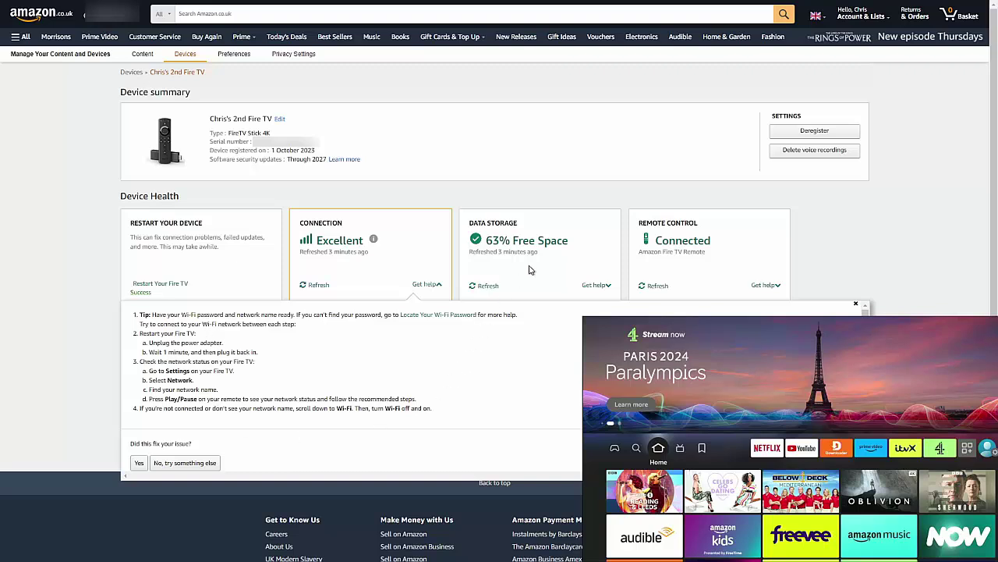
pyautogui.click(606, 288)
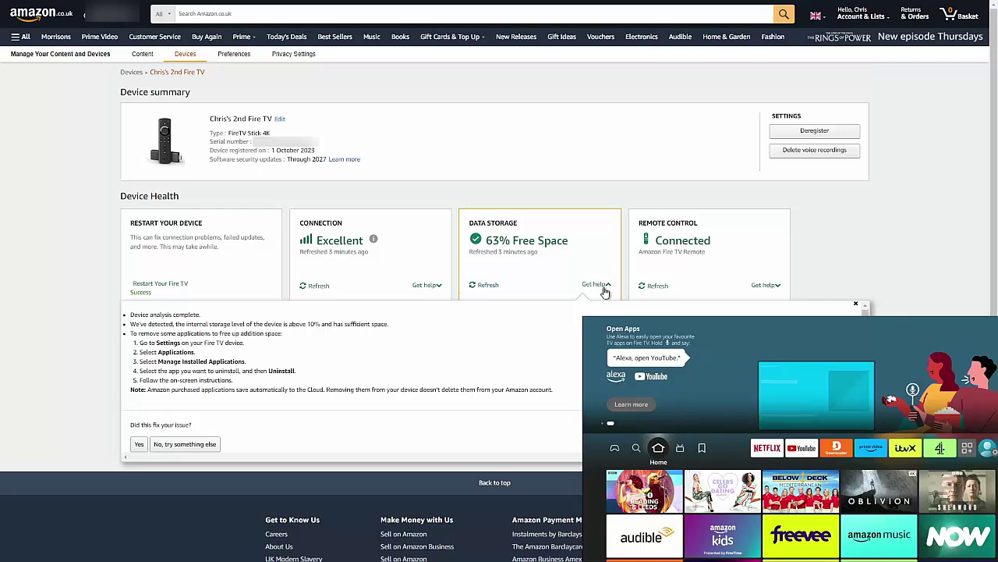
pyautogui.click(774, 288)
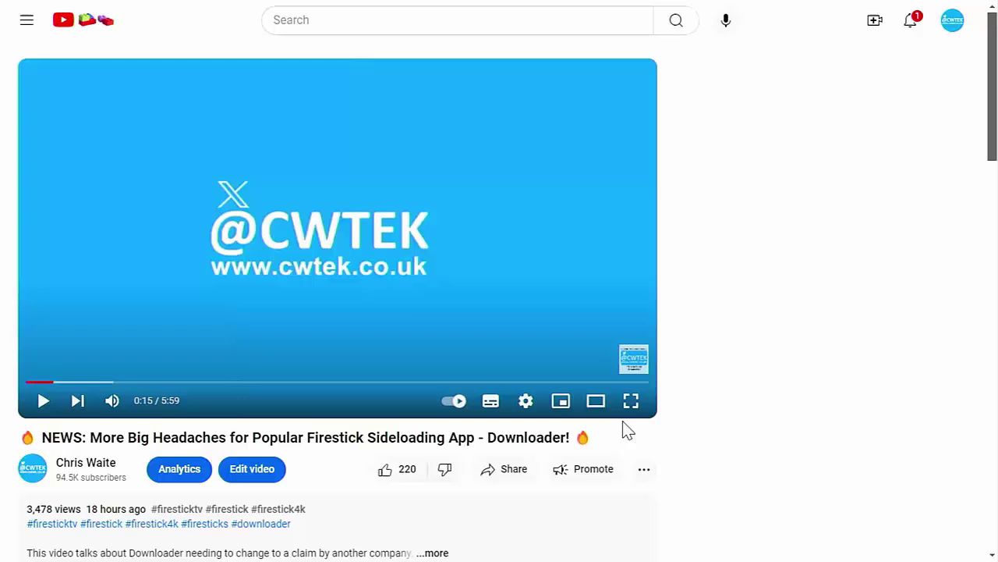
# Switch to YouTube, preview a £75.00 Super Thanks for the Downloader news video, and dismiss it without buying
pyautogui.click(642, 471)
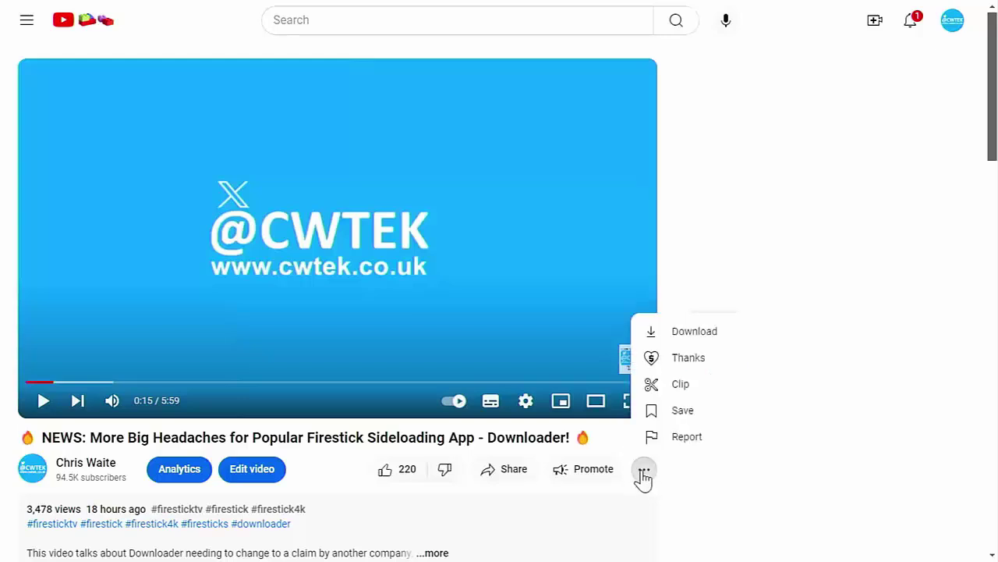
pyautogui.click(691, 375)
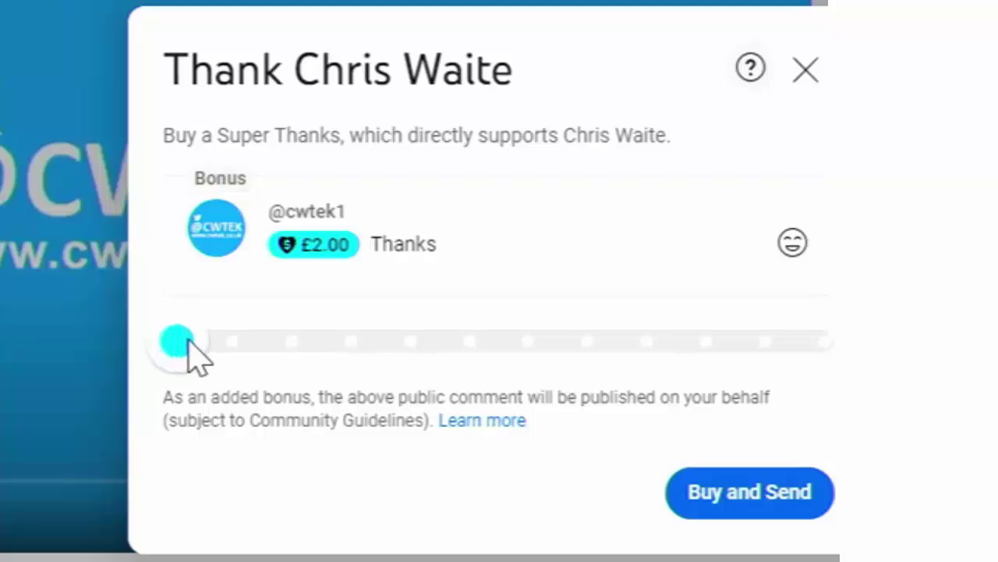
pyautogui.moveTo(187, 340); pyautogui.dragTo(581, 351)
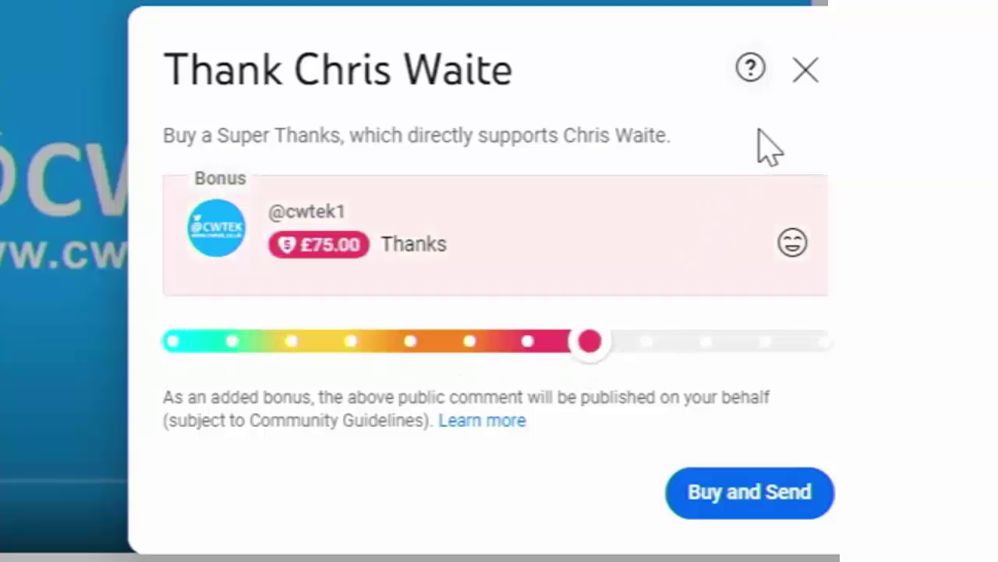
pyautogui.click(806, 74)
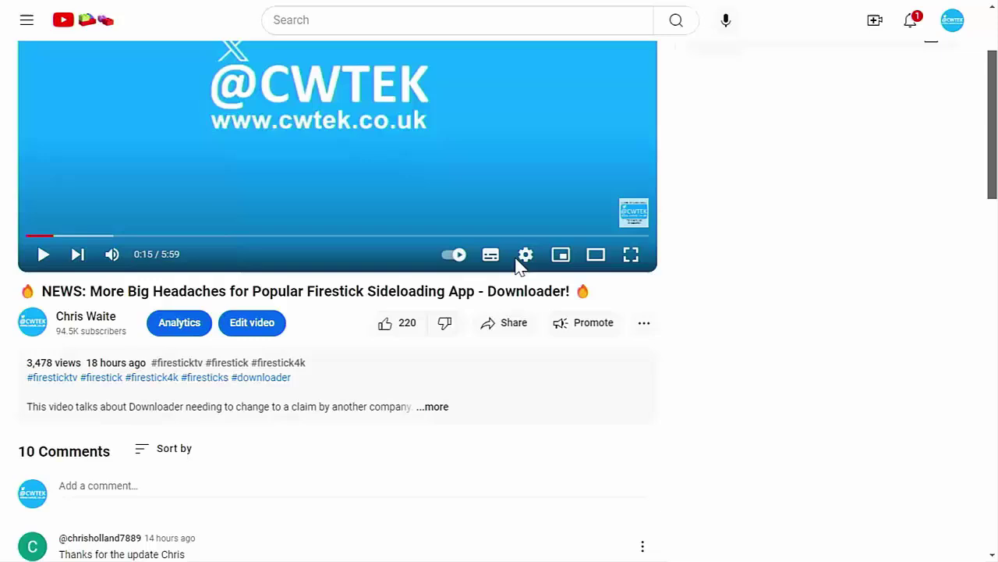
# Expand the video's description and look through its channel, website, Amazon trial and Fire TV product links
pyautogui.click(435, 408)
pyautogui.scroll(-3, 439, 412)
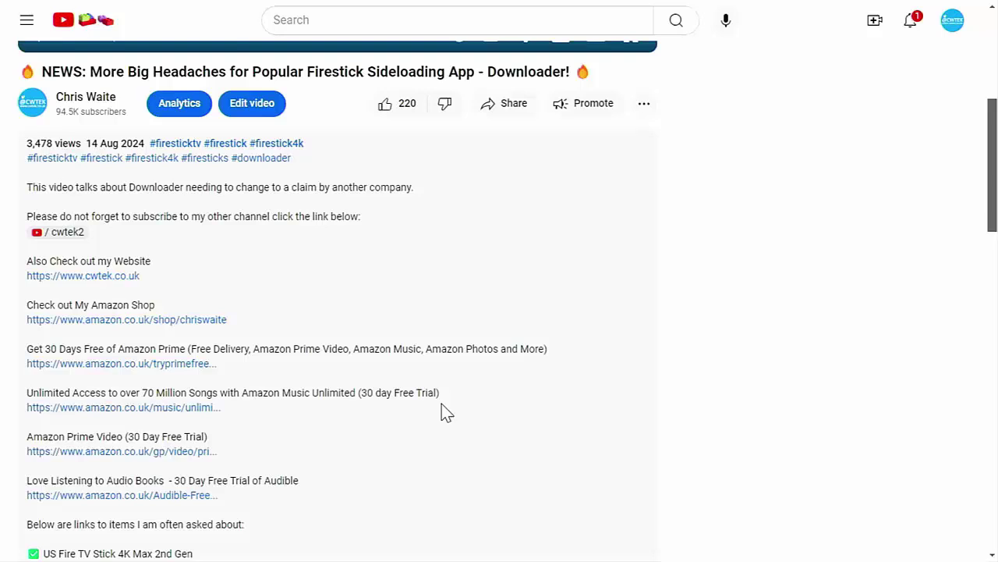
pyautogui.scroll(-1, 446, 412)
pyautogui.scroll(-2, 446, 412)
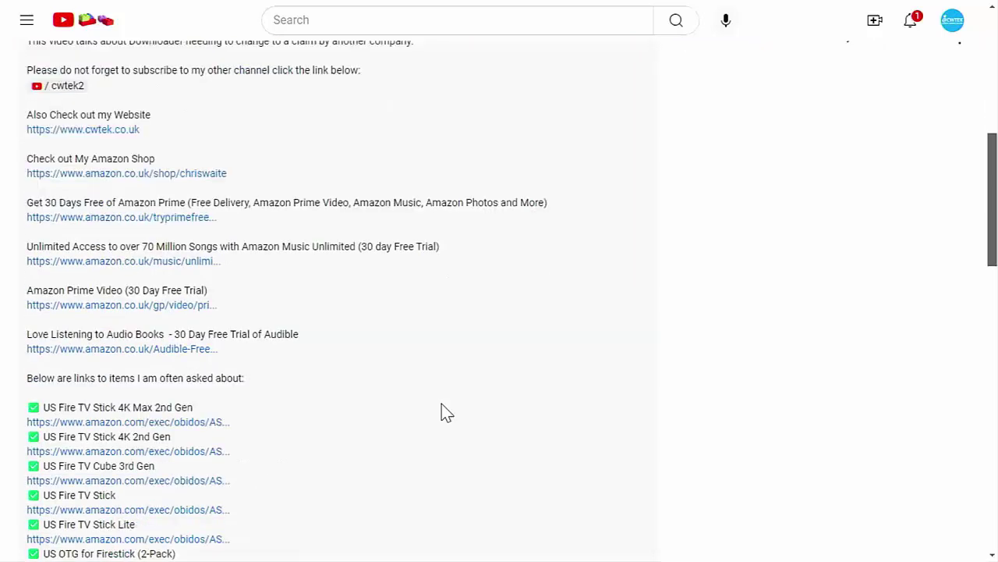
pyautogui.scroll(2, 446, 413)
pyautogui.scroll(4, 442, 413)
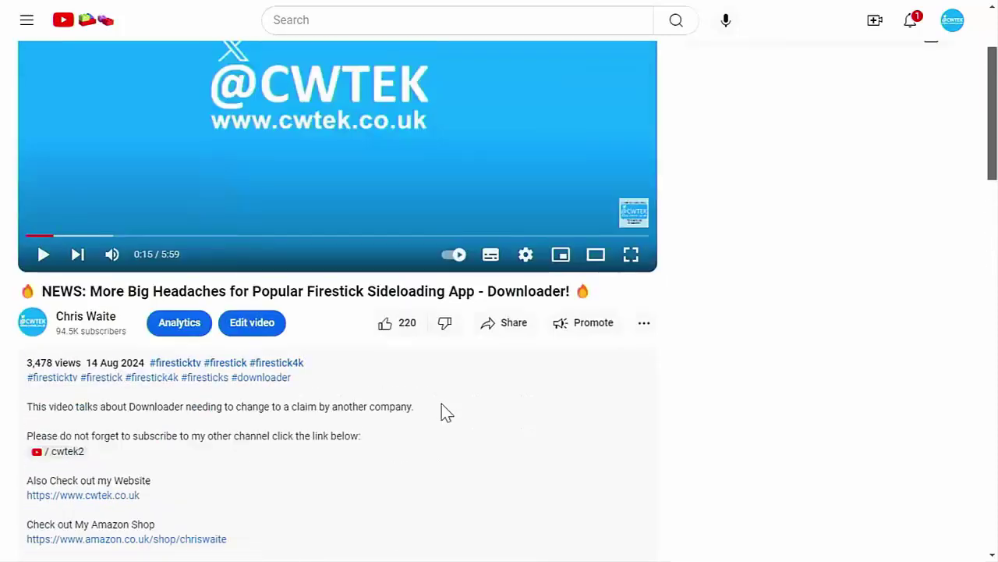
# Preview a £15.00 Super Thanks for the video and dismiss it without buying
pyautogui.click(645, 322)
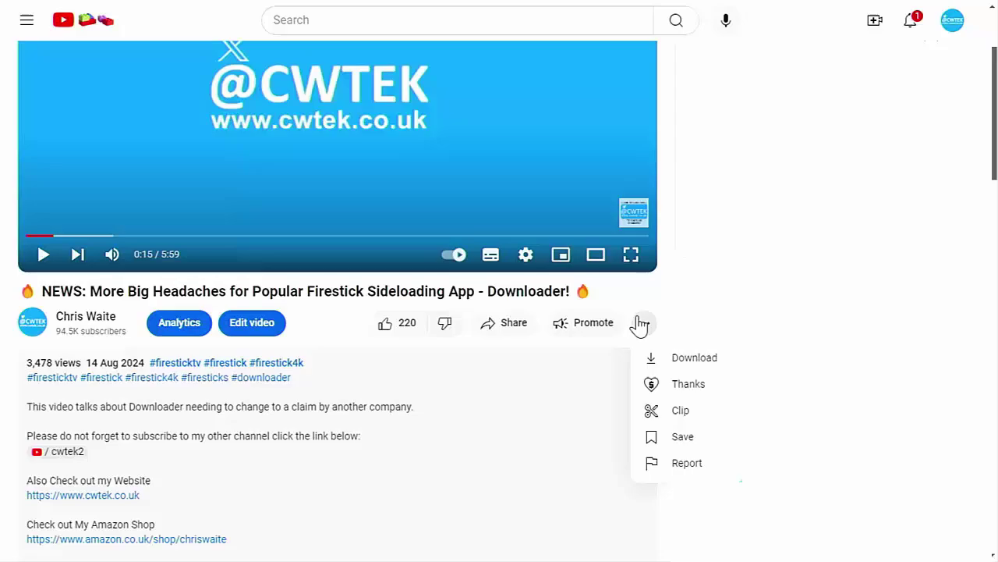
pyautogui.click(670, 390)
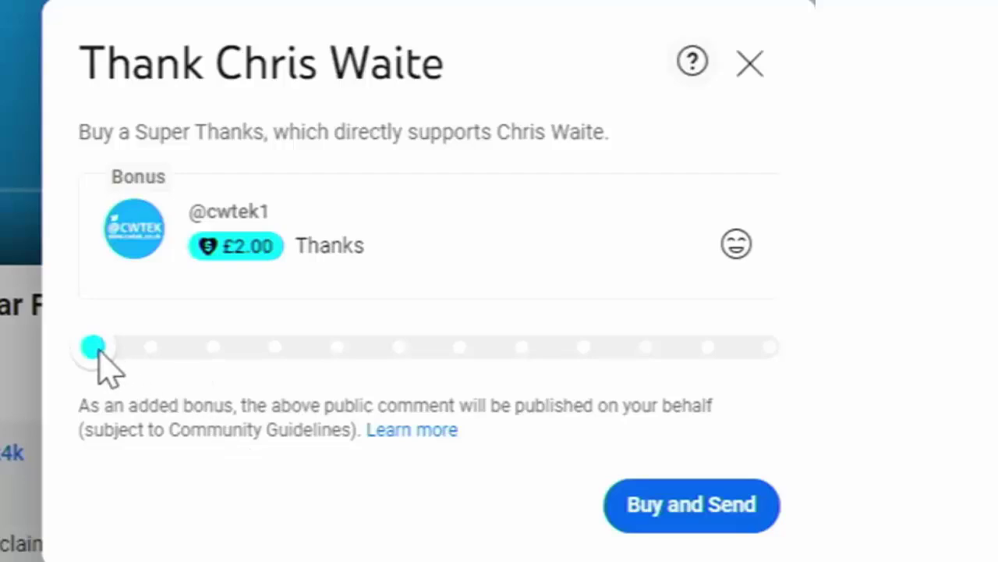
pyautogui.moveTo(98, 350); pyautogui.dragTo(305, 354)
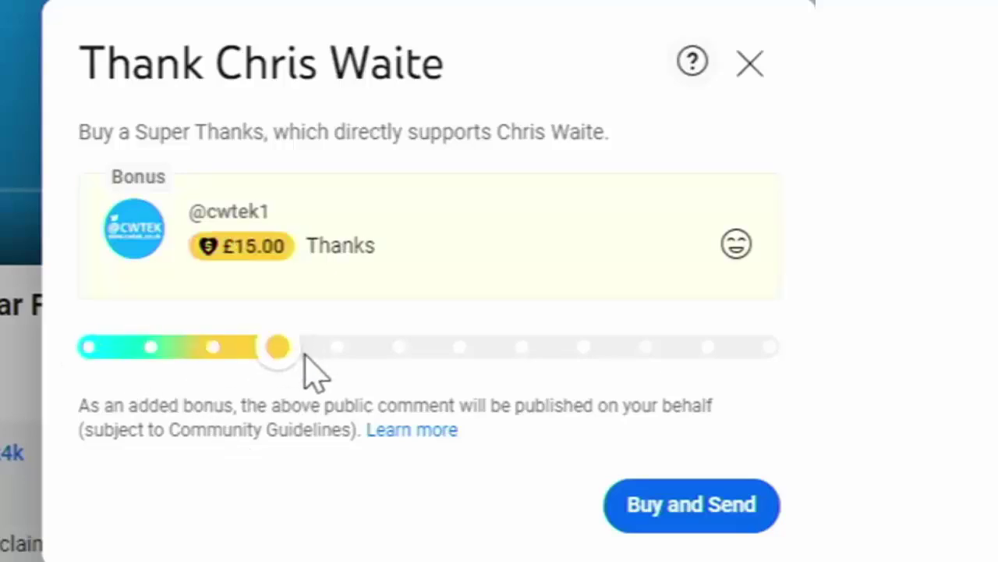
pyautogui.click(754, 62)
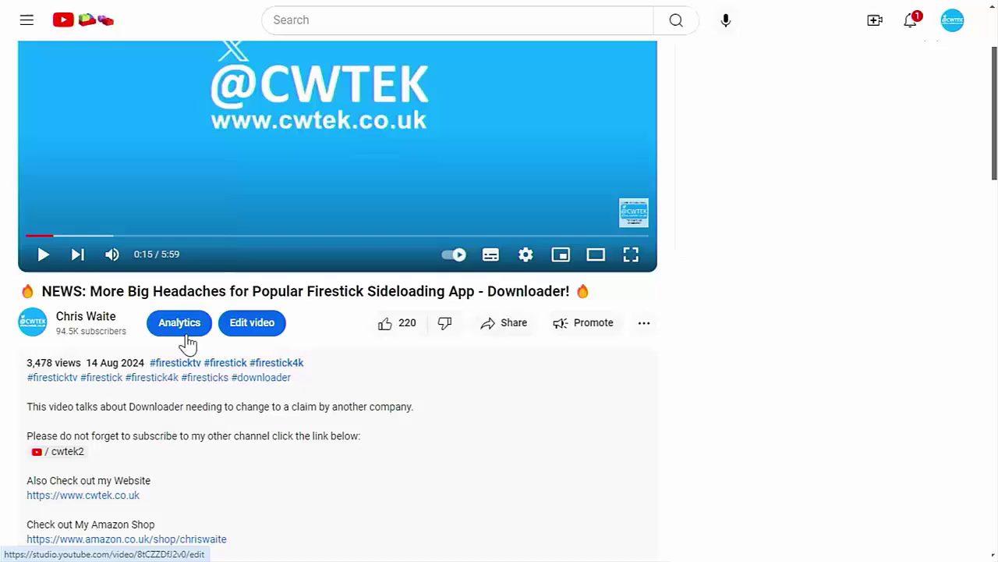
# Open the video creator's channel page and look through its videos, playlists, Shorts and Fire TV Stick section
pyautogui.click(43, 332)
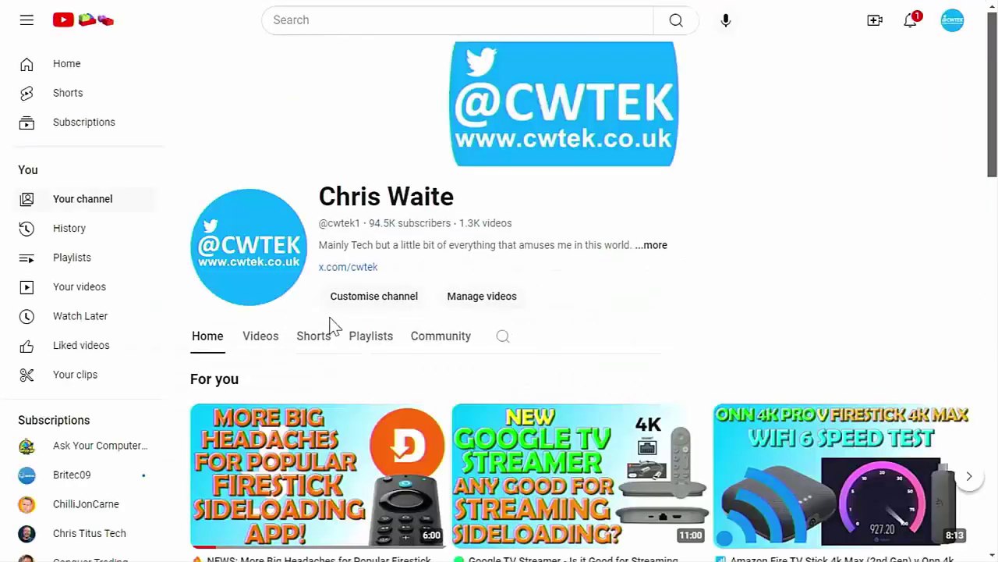
pyautogui.scroll(-3, 538, 335)
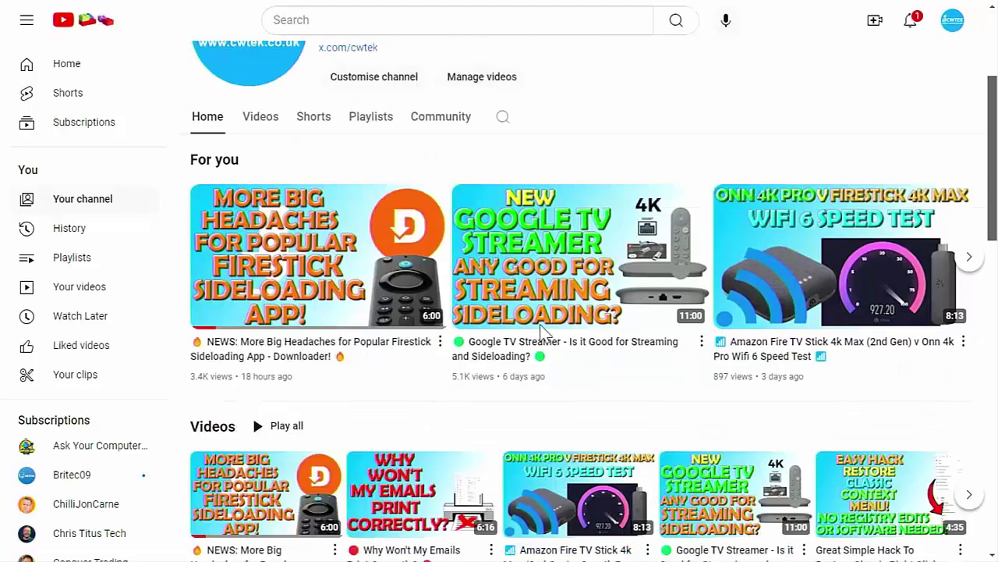
pyautogui.scroll(-4, 543, 334)
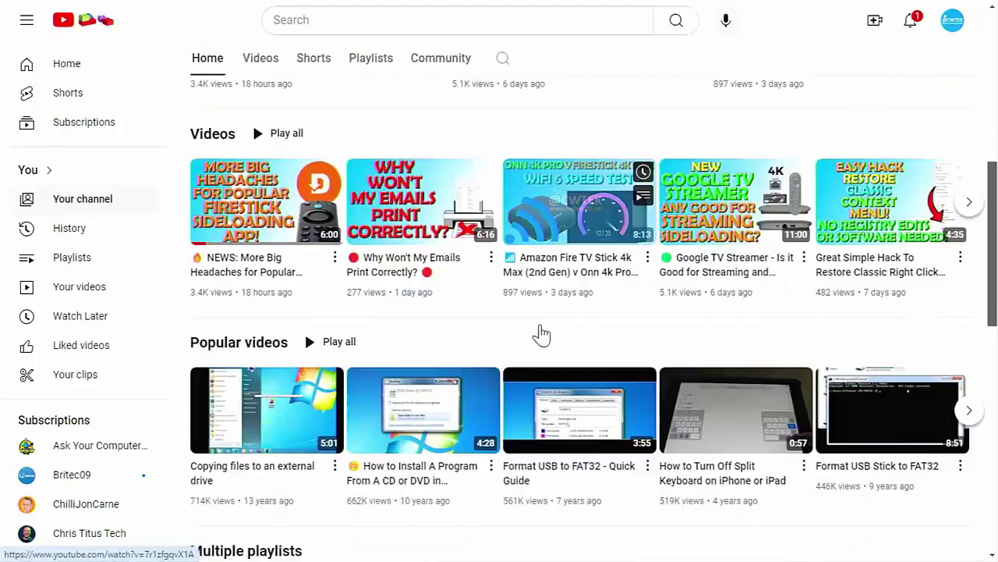
pyautogui.scroll(-4, 540, 327)
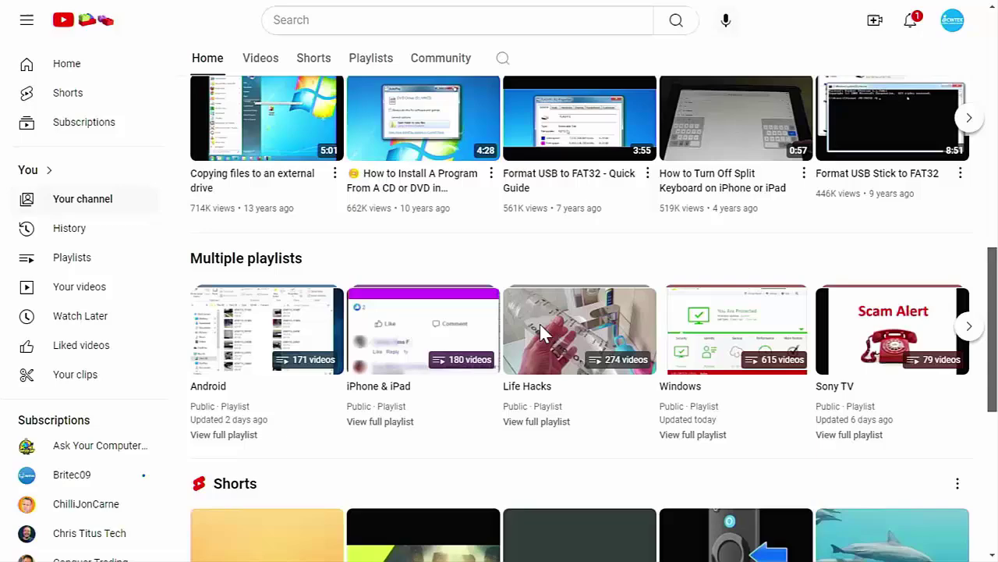
pyautogui.scroll(-3, 541, 331)
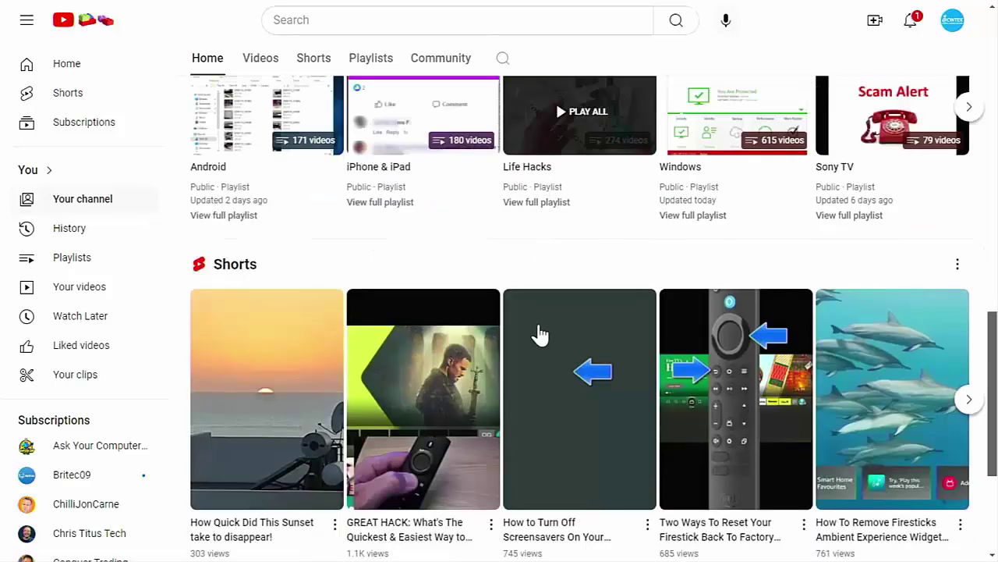
pyautogui.scroll(-3, 541, 334)
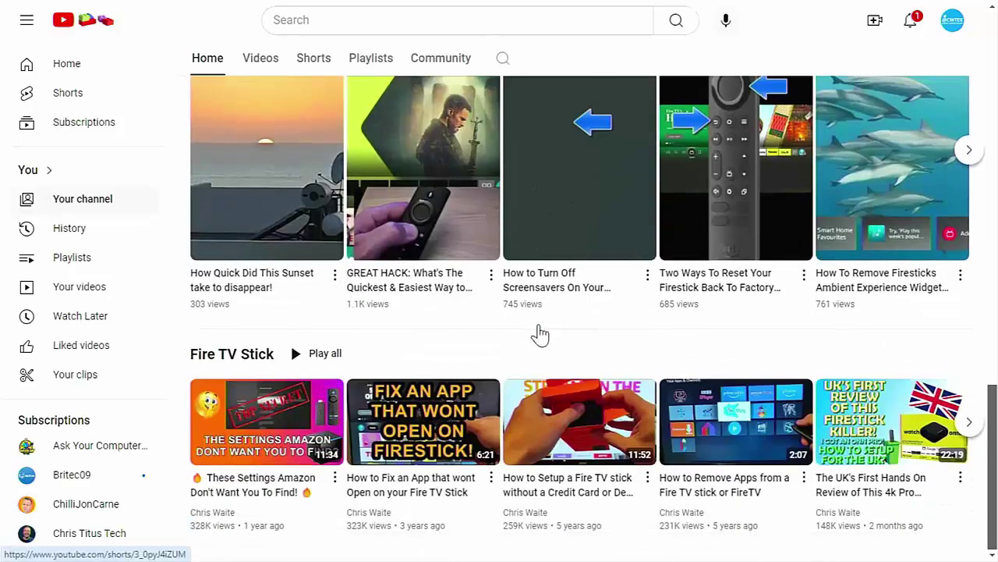
pyautogui.scroll(4, 540, 334)
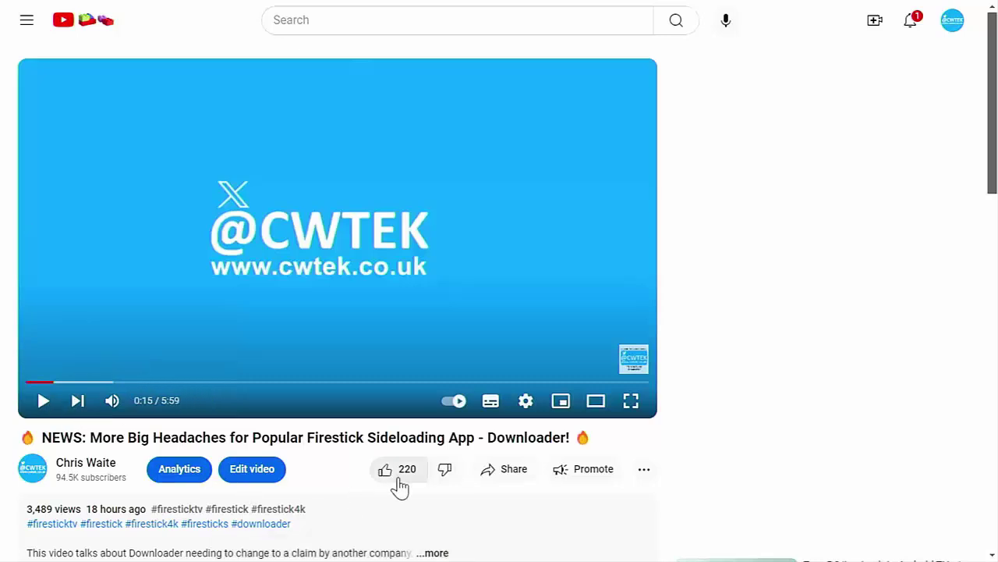
# Open the sharing options for the Downloader news video
pyautogui.click(485, 478)
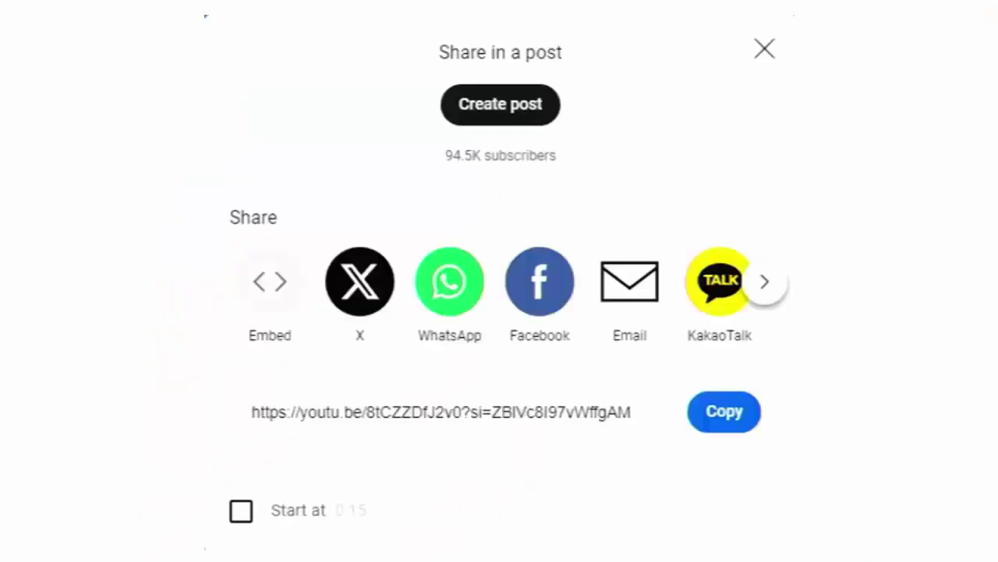